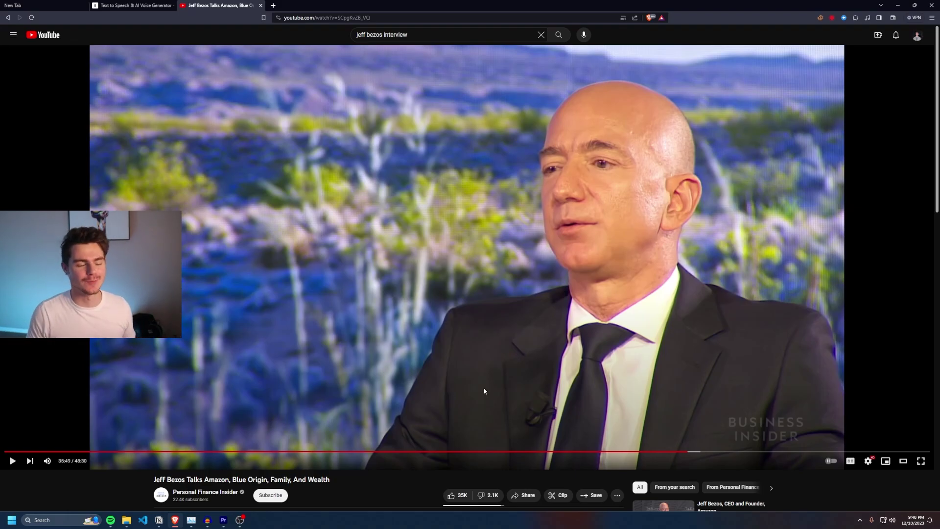
# - Record the audio of the Jeff Bezos interview playing on YouTube with Chrome Audio Capture, and stop the capture
pyautogui.click(832, 18)
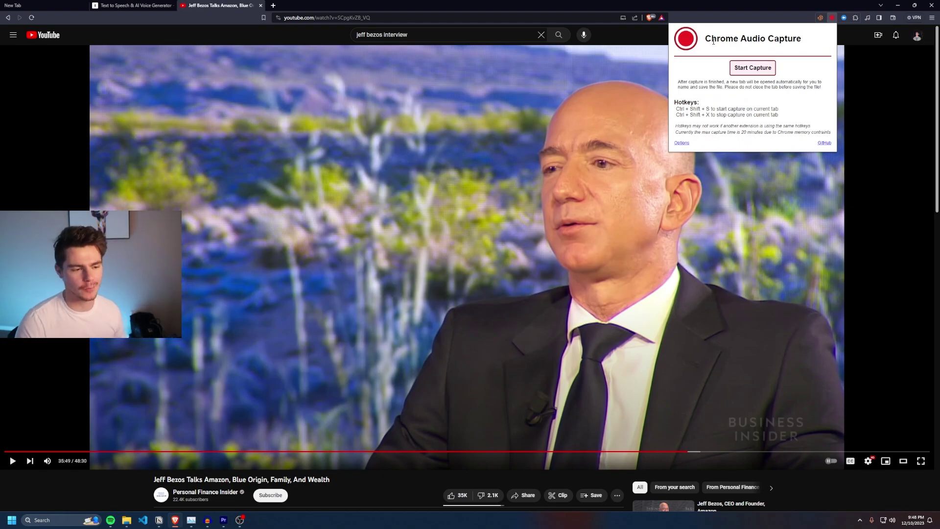
pyautogui.hotkey('ctrl', 'shift', 's')
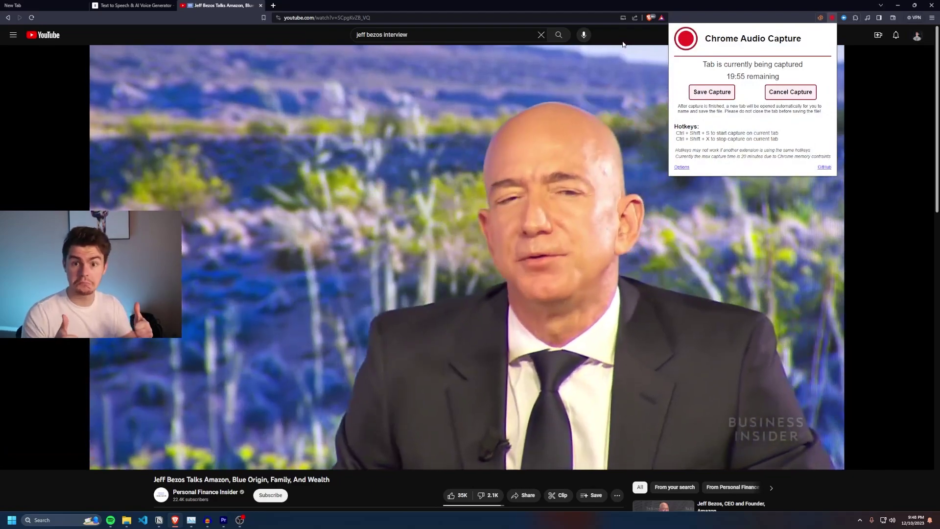
pyautogui.hotkey('ctrl', 'shift', 'x')
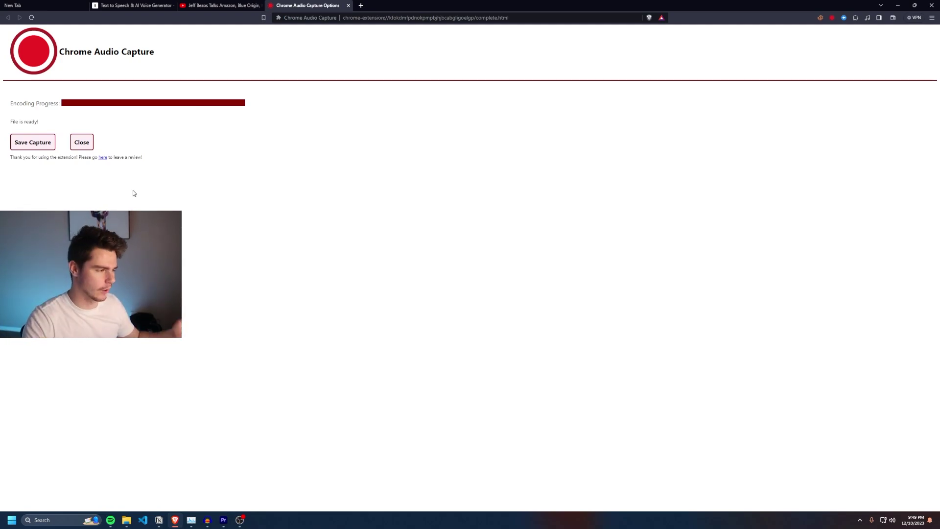
# - Save the captured audio to the Desktop as jeff bezos.mp3
pyautogui.click(33, 142)
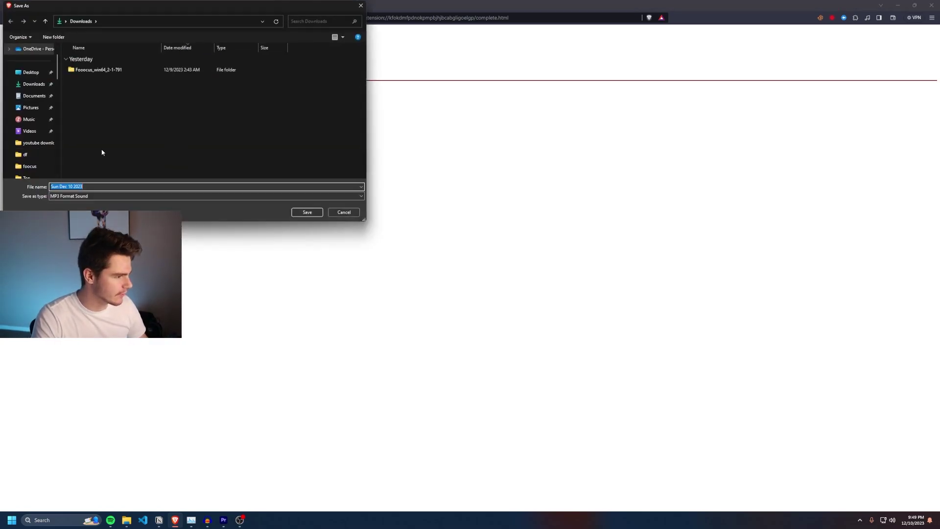
pyautogui.click(31, 72)
pyautogui.click(307, 212)
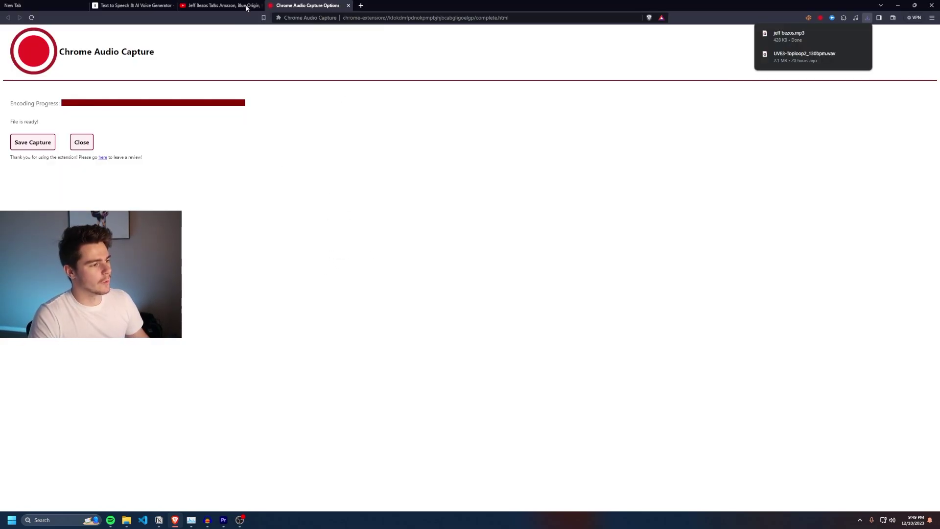
# - Return to the Jeff Bezos interview on YouTube and skip ahead to a later passage of it
pyautogui.click(220, 6)
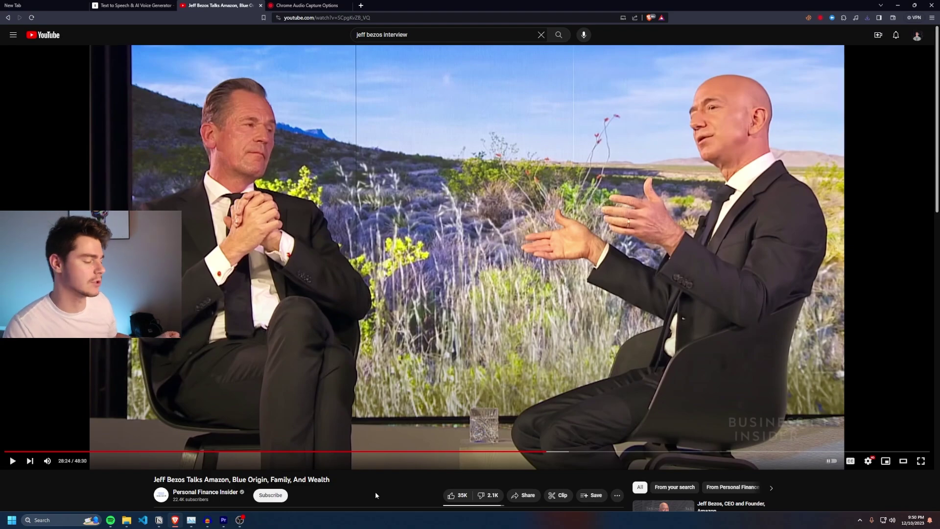
pyautogui.moveTo(544, 451); pyautogui.dragTo(701, 451)
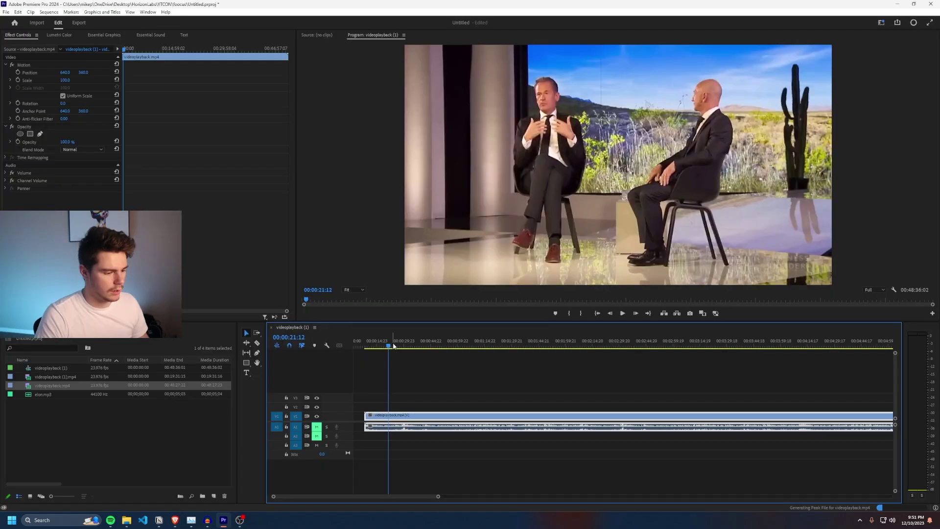
# - Switch to Premiere Pro, scrub through the interview footage and play back the trimmed Jeff Bezos clip
pyautogui.moveTo(388, 348); pyautogui.dragTo(630, 387)
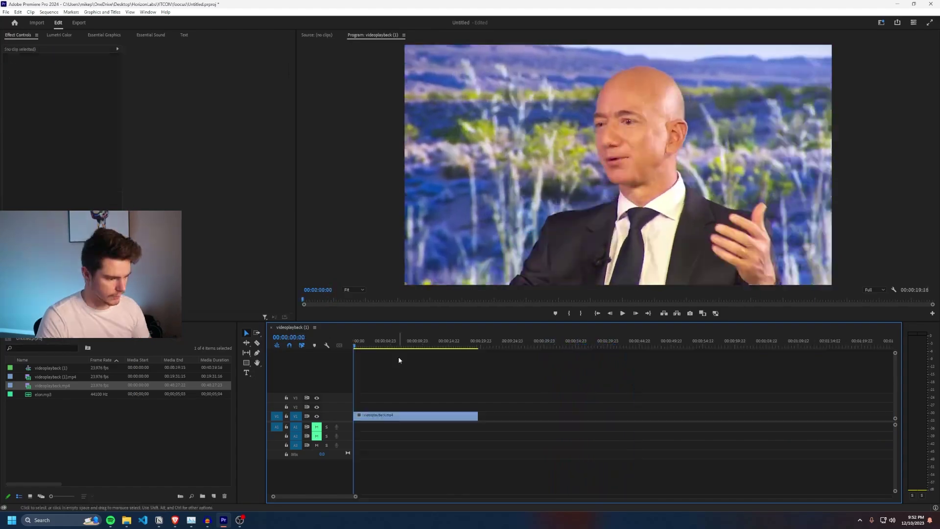
pyautogui.click(409, 416)
pyautogui.press('space')
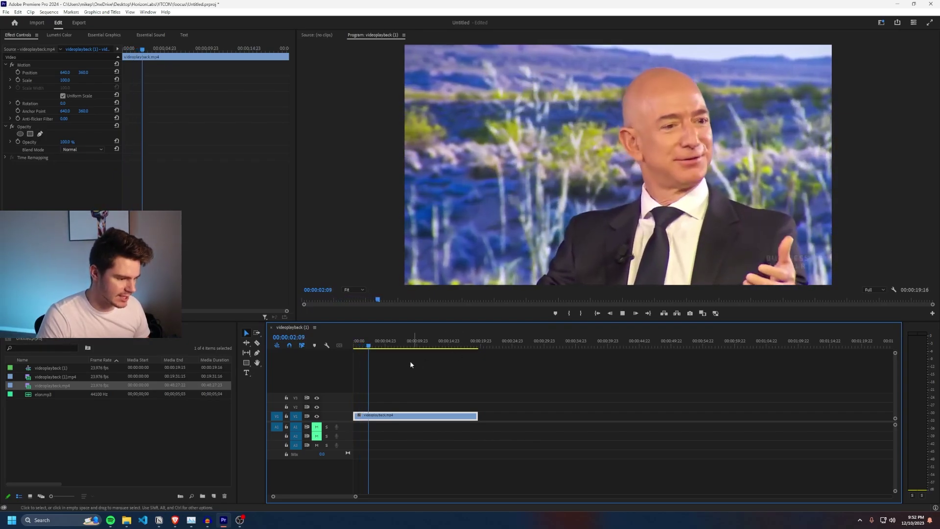
pyautogui.press('space')
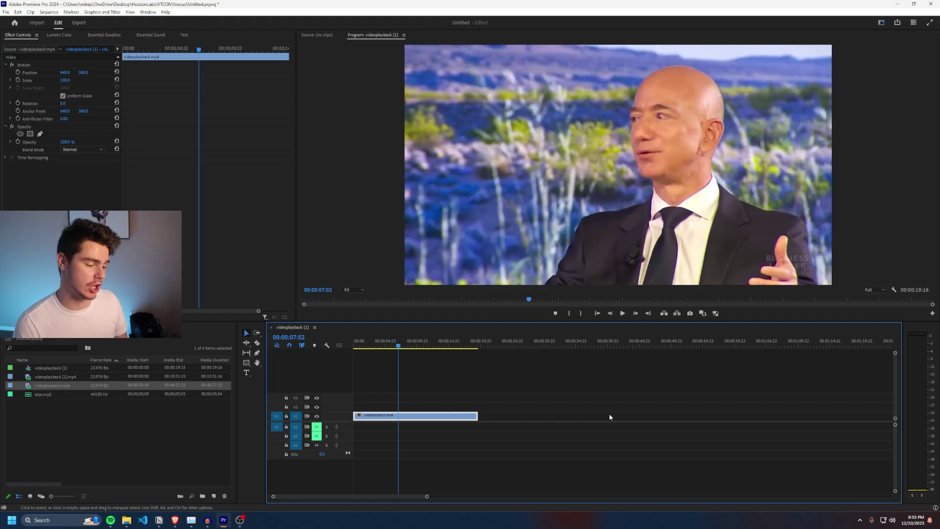
# - Switch to the ElevenLabs subscription page and review what the Free and Starter plans include, especially Instant Voice Cloning
pyautogui.hotkey('alt', 'Tab')
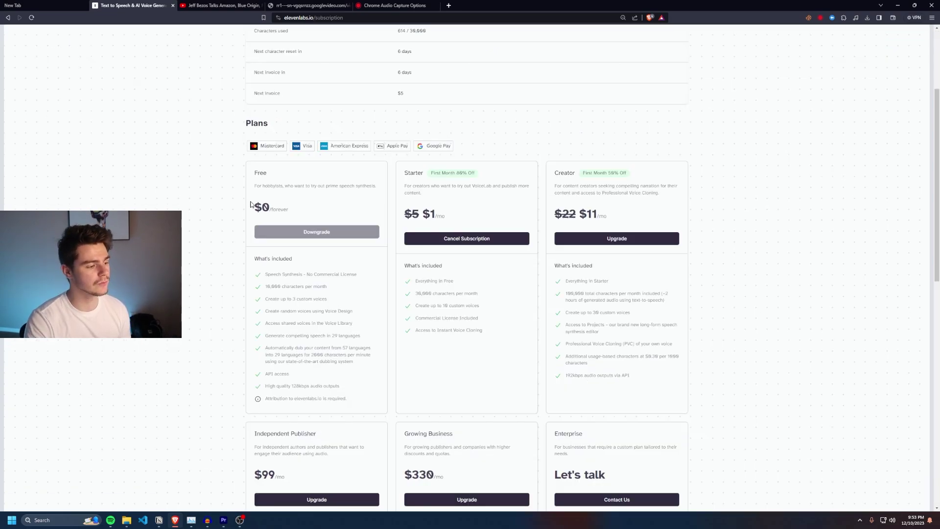
pyautogui.moveTo(254, 184); pyautogui.dragTo(333, 394)
pyautogui.click(350, 394)
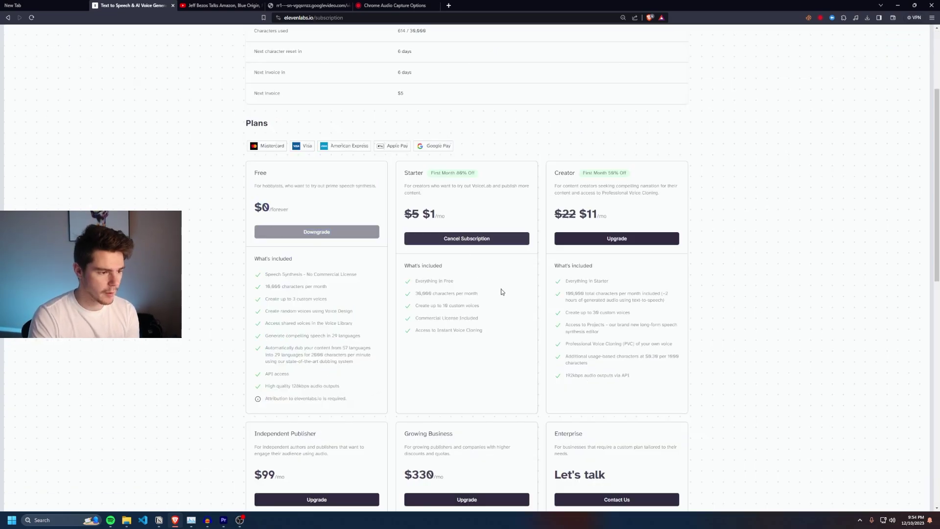
pyautogui.moveTo(421, 331); pyautogui.dragTo(483, 332)
pyautogui.moveTo(418, 170); pyautogui.dragTo(486, 174)
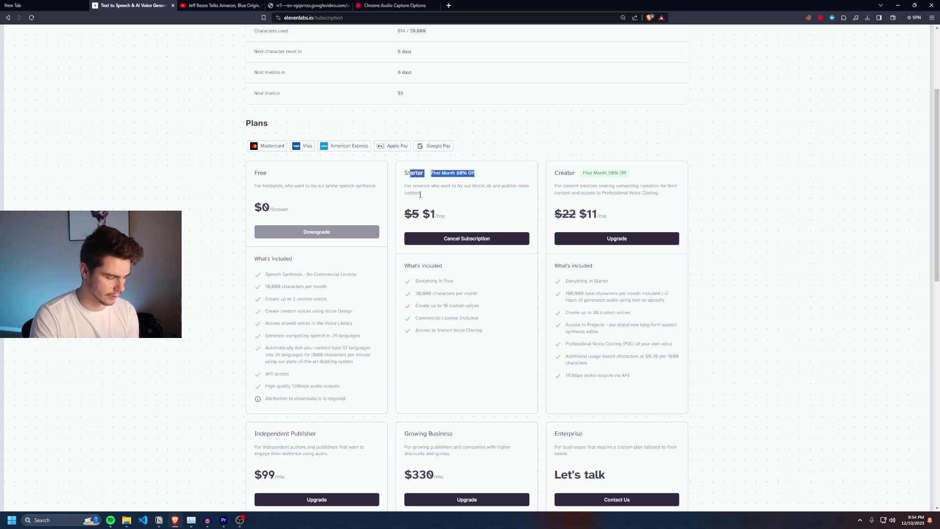
# - Return to Speech Synthesis and start adding a new voice in VoiceLab using Instant Voice Cloning
pyautogui.hotkey('alt', 'Left')
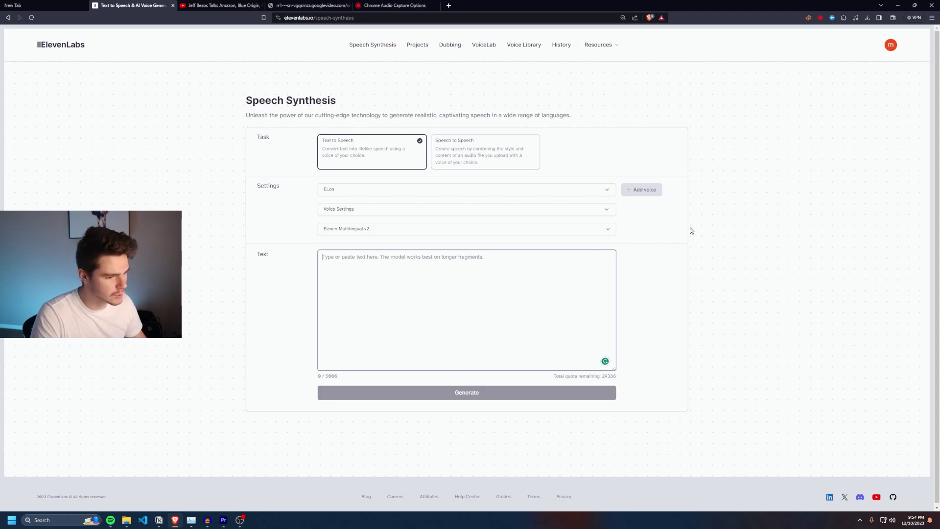
pyautogui.click(632, 190)
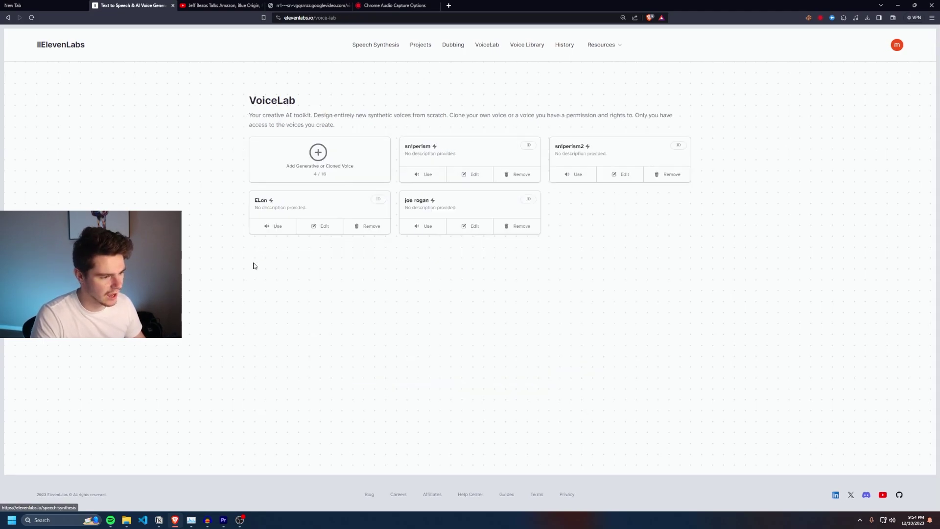
pyautogui.click(318, 165)
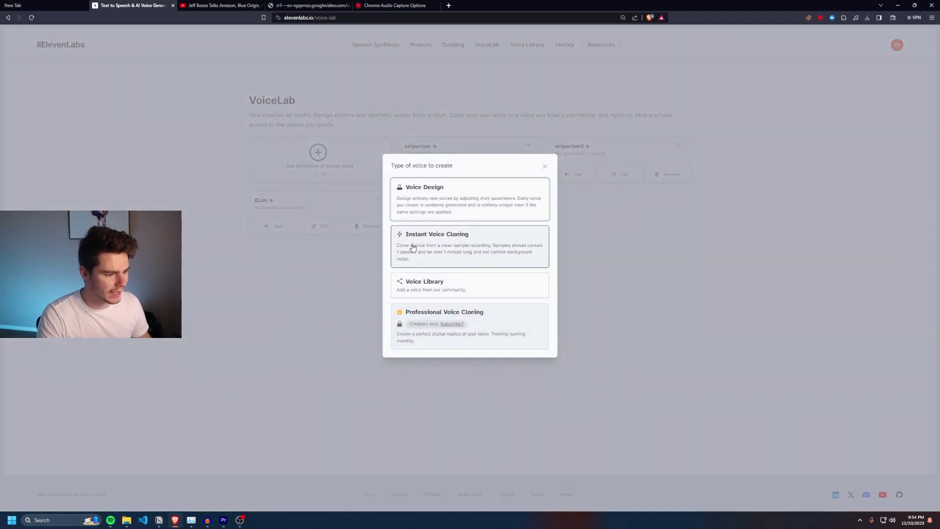
pyautogui.click(472, 249)
# - Name the new cloned voice Jeff Bezos and upload its audio sample
pyautogui.click(424, 127)
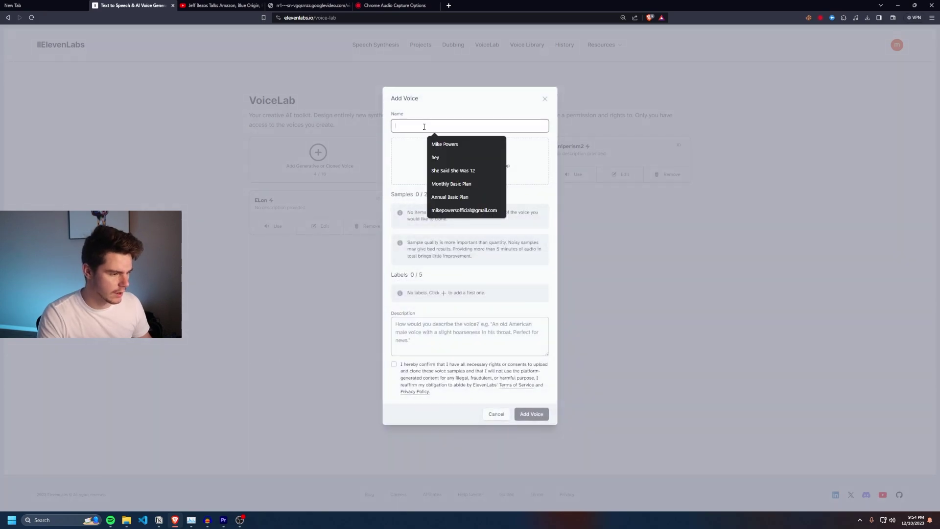
pyautogui.write('Jeff')
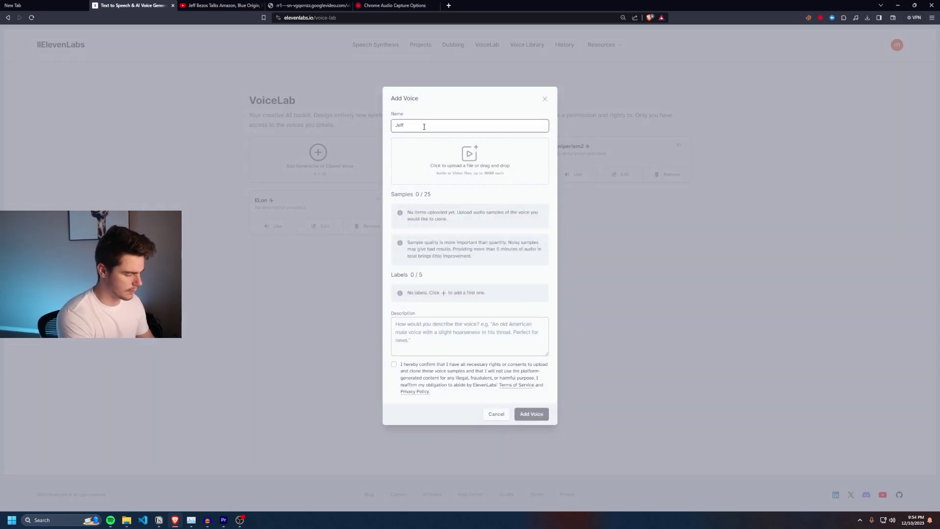
pyautogui.write(' Bezos')
pyautogui.click(503, 156)
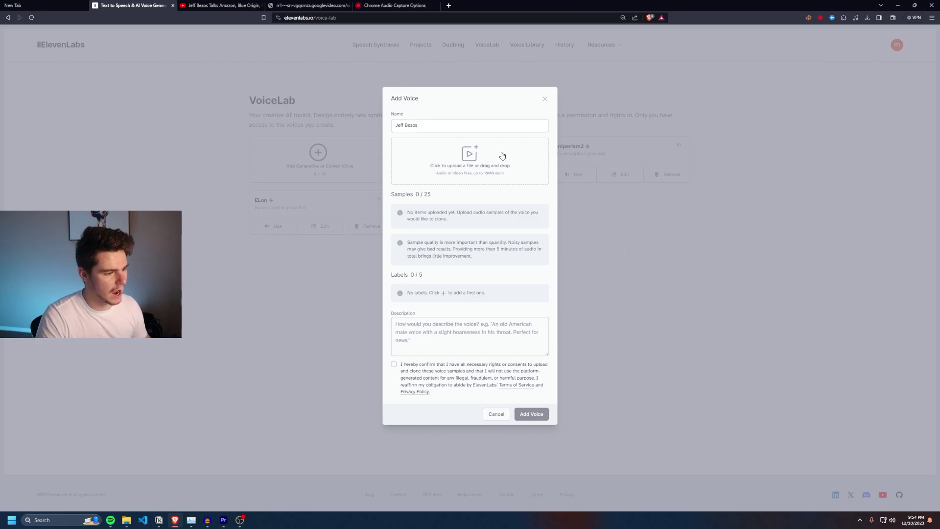
pyautogui.moveTo(443, 170); pyautogui.dragTo(444, 169)
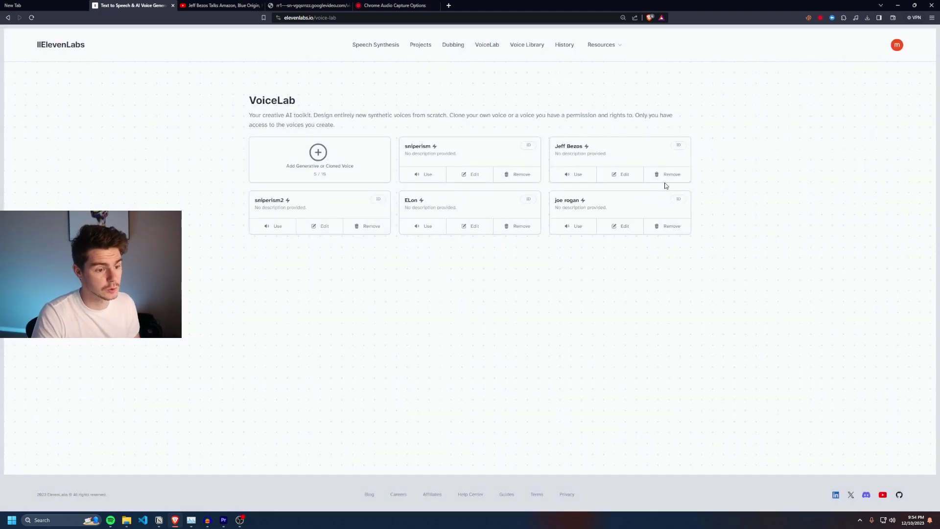
# - With the Jeff Bezos voice, generate speech from "Hello amazon employee you are not allowed any bathroom breaks, please get back to work. Thanks, daddy bezos"
pyautogui.click(581, 180)
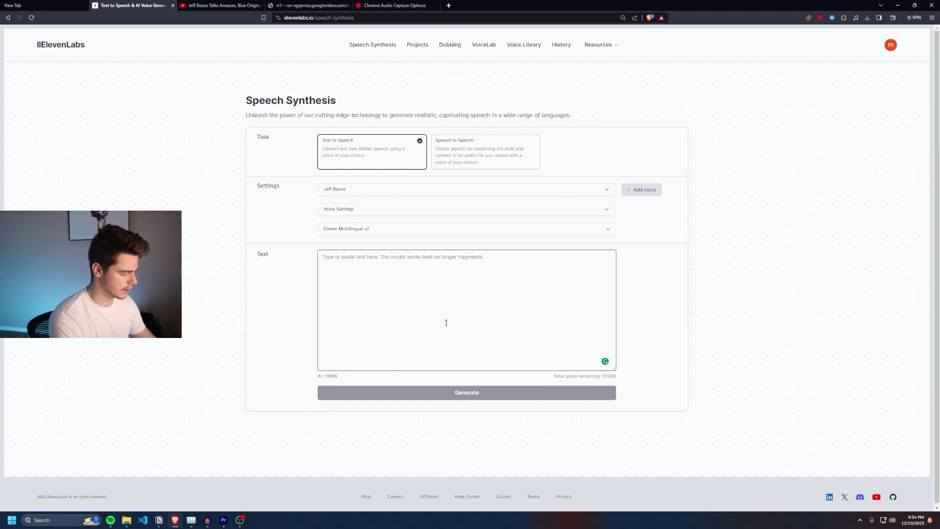
pyautogui.write('Hello amazon employee you are not allowed any bathroom breaks, please get back to work. Thanks, daddy bezos')
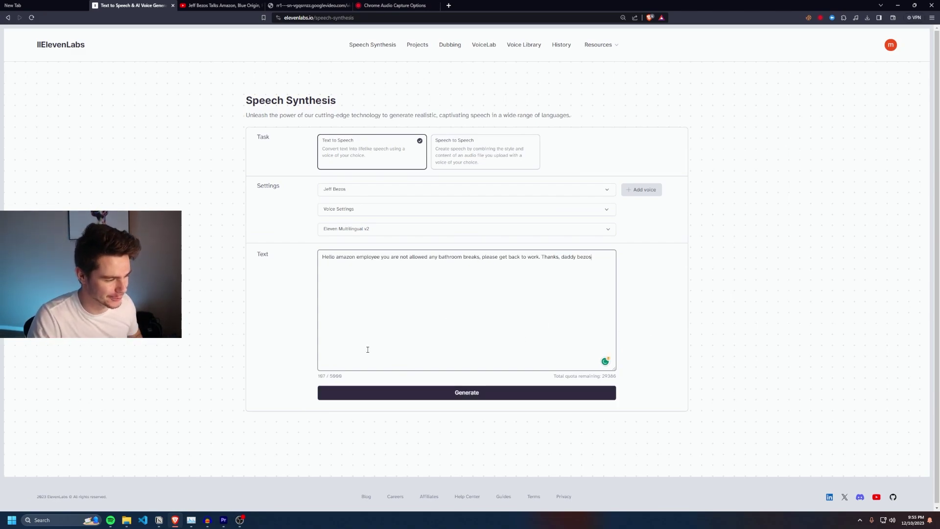
pyautogui.moveTo(335, 259); pyautogui.dragTo(469, 293)
pyautogui.click(419, 274)
pyautogui.moveTo(403, 258); pyautogui.dragTo(442, 259)
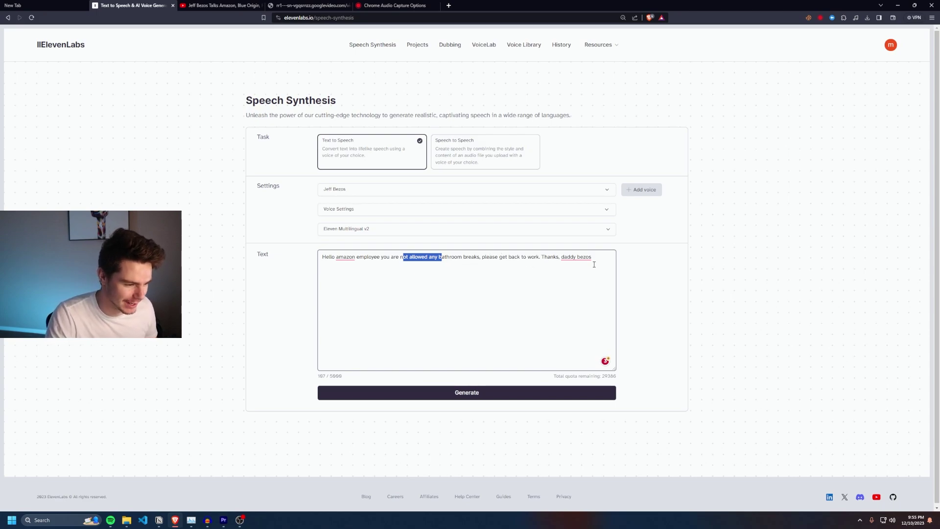
pyautogui.click(506, 393)
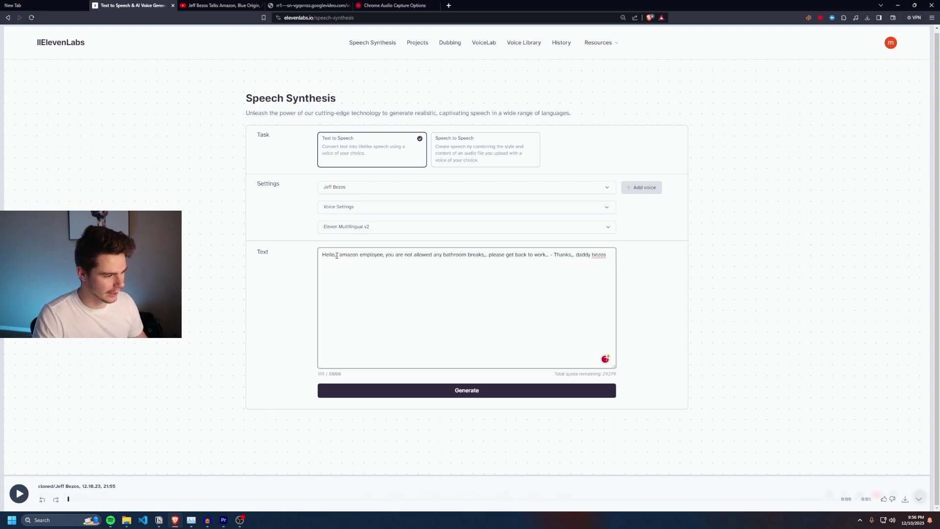
# - Check the text's added pause punctuation, regenerate the speech with the Jeff Bezos voice and download the audio
pyautogui.moveTo(336, 255); pyautogui.dragTo(363, 261)
pyautogui.click(404, 261)
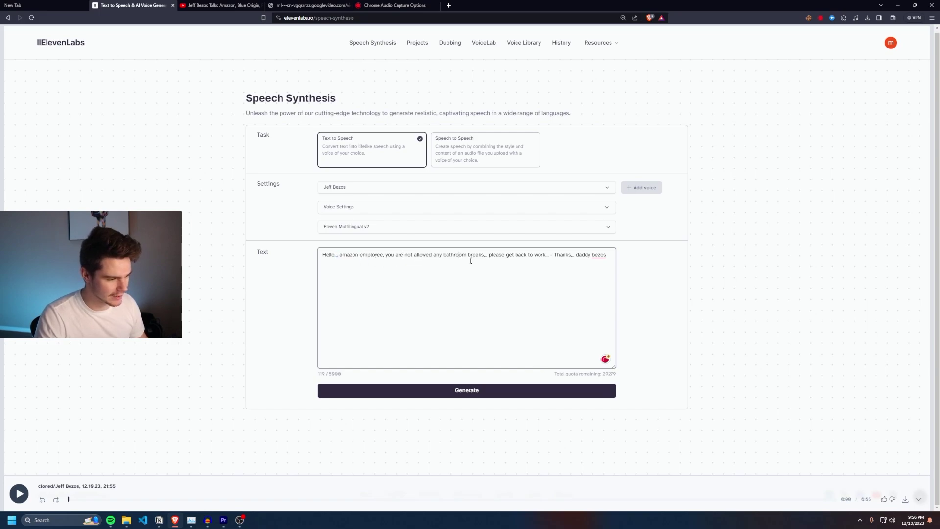
pyautogui.click(458, 390)
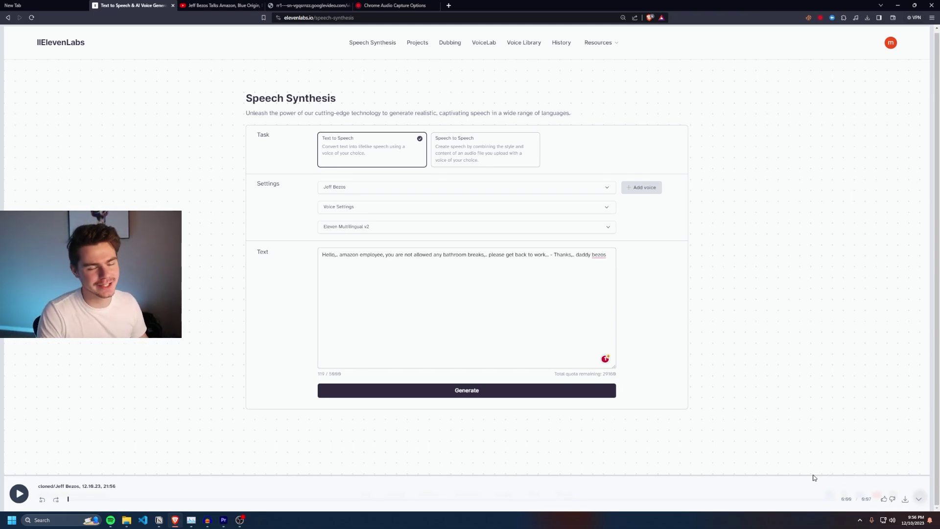
pyautogui.click(906, 500)
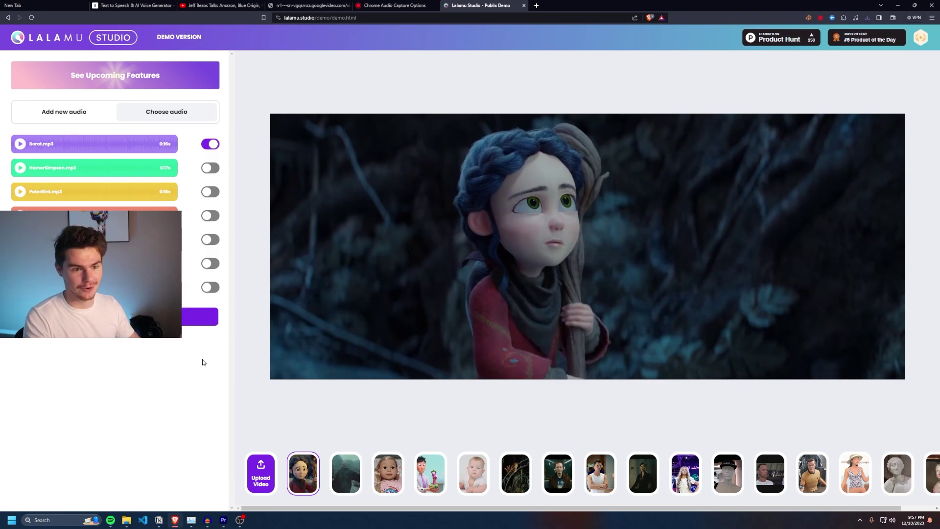
# - In the Lalamu Studio demo, browse the sample videos, select the Voldemort clip and preview it
pyautogui.moveTo(490, 390)
pyautogui.hscroll(1, 371, 468)
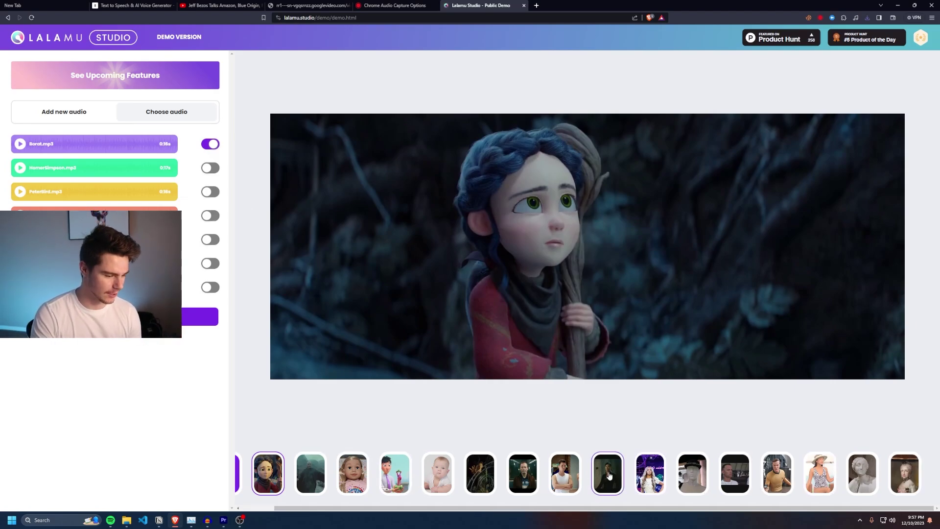
pyautogui.hscroll(-1, 371, 468)
pyautogui.click(359, 475)
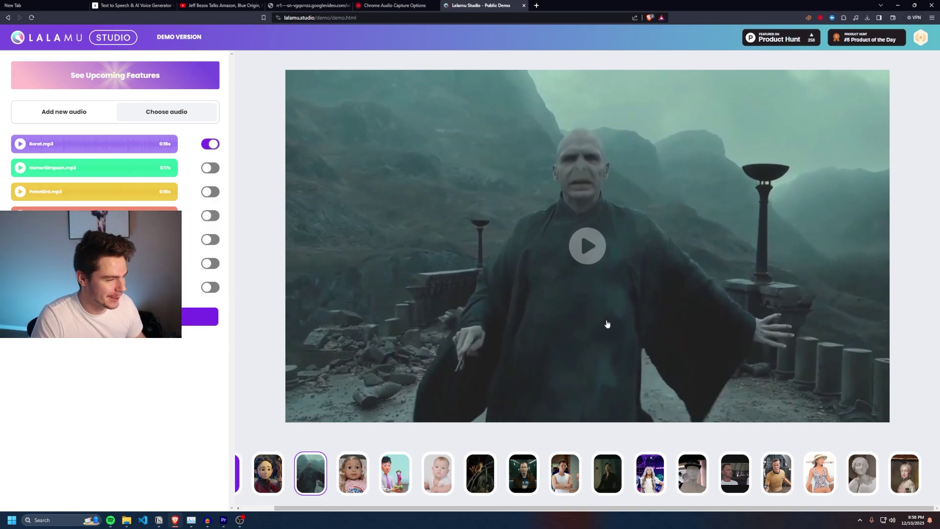
pyautogui.click(359, 219)
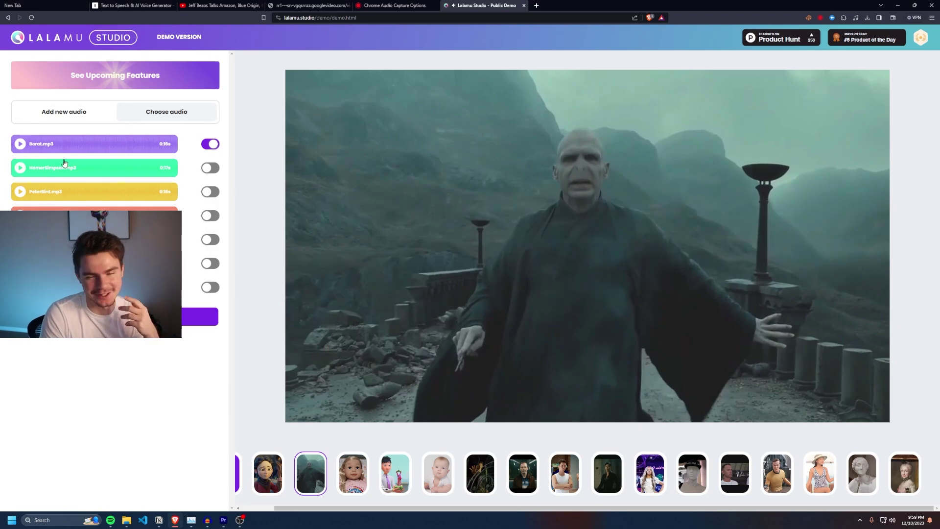
# - Generate a lip-sync video of the Voldemort clip with the fourth sample audio and play the result
pyautogui.click(211, 215)
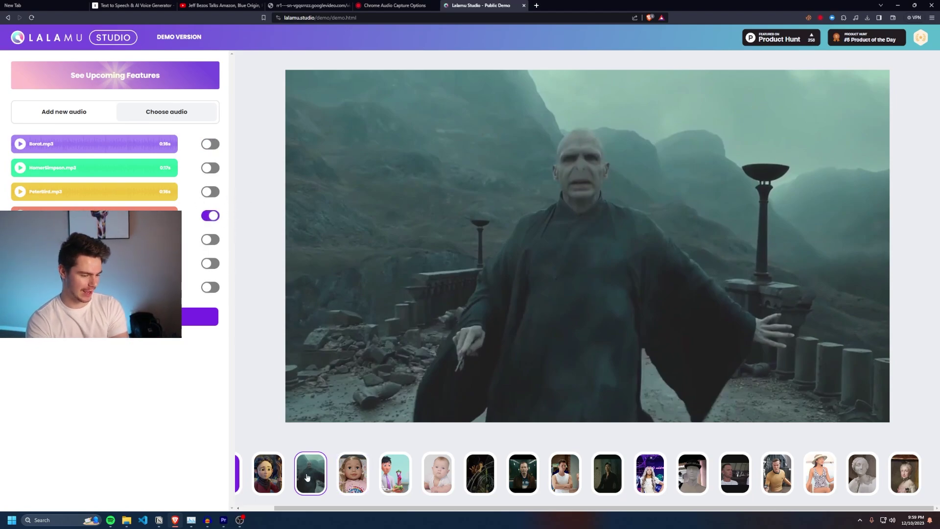
pyautogui.click(200, 317)
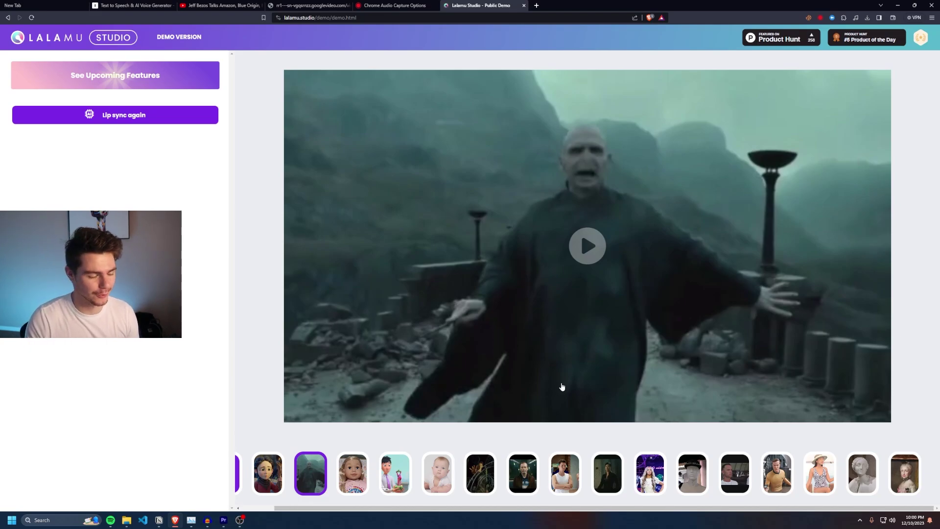
pyautogui.click(608, 295)
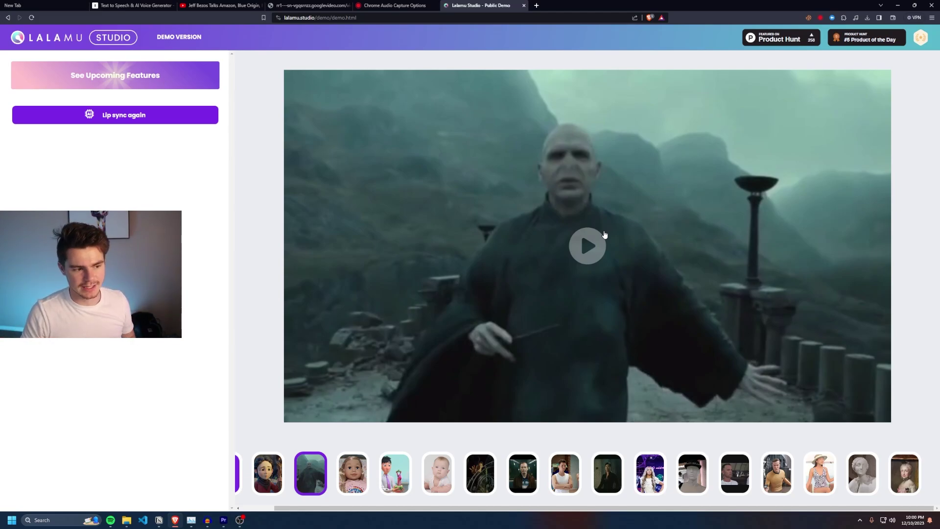
pyautogui.click(588, 254)
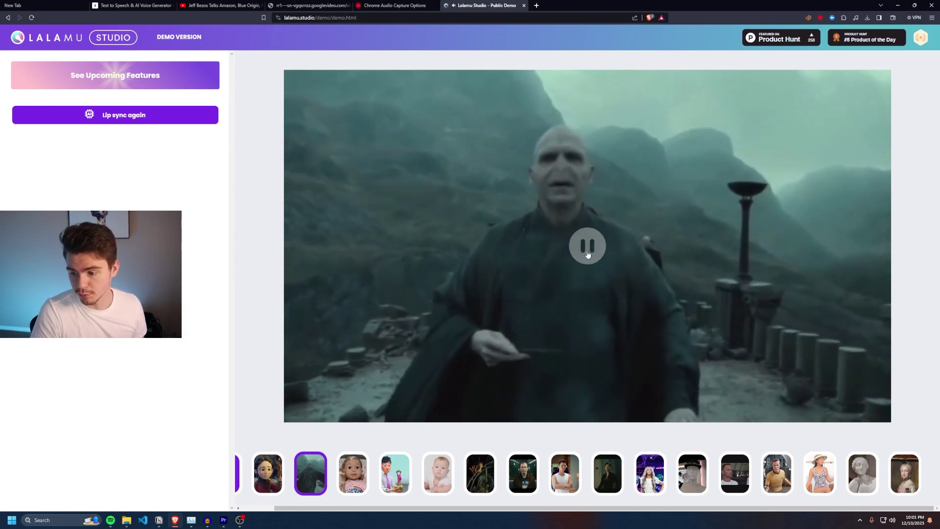
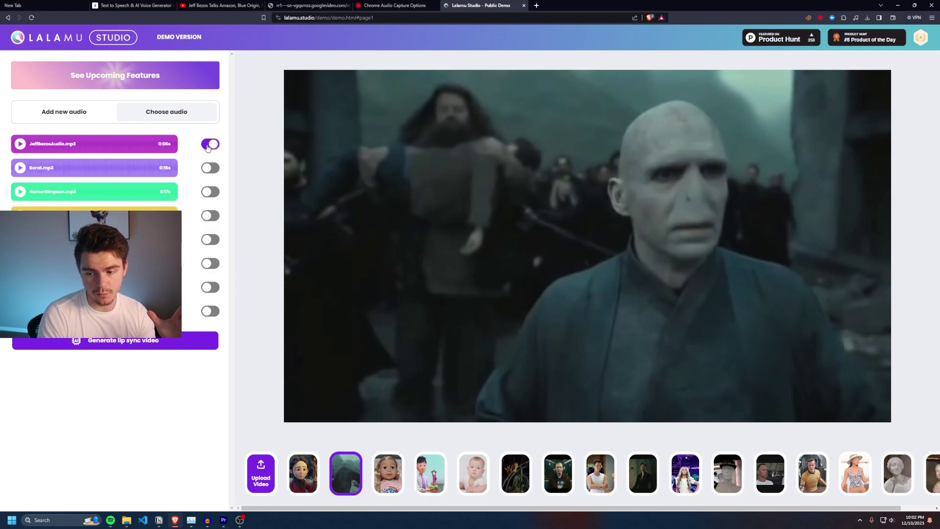
# - Upload the Jeff Bezos sample video from the dpvid folder, generate a lip-sync video with JeffBezosAudio.mp3 and play the result
pyautogui.click(261, 473)
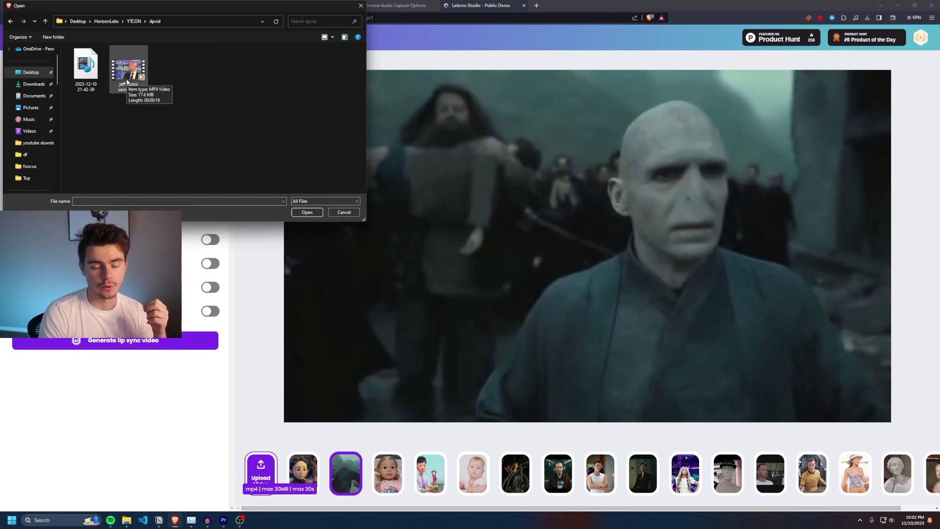
pyautogui.doubleClick(127, 82)
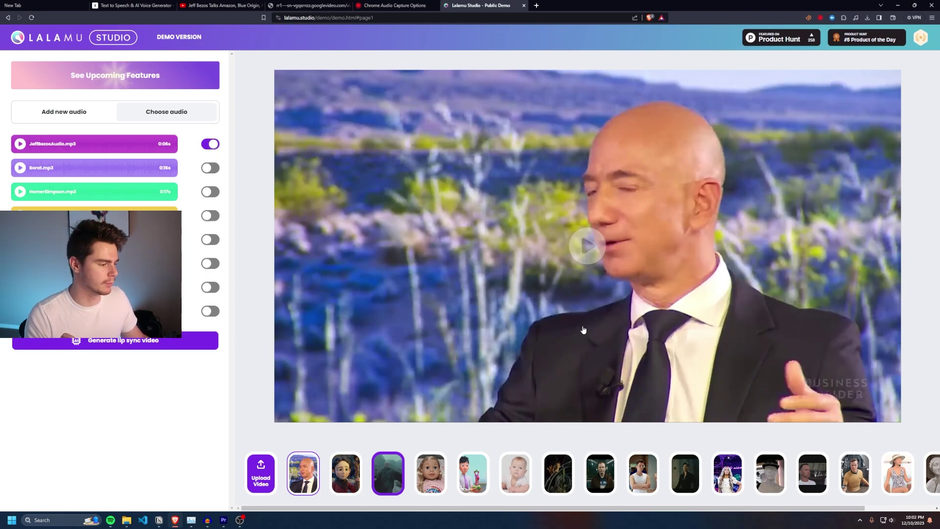
pyautogui.click(122, 340)
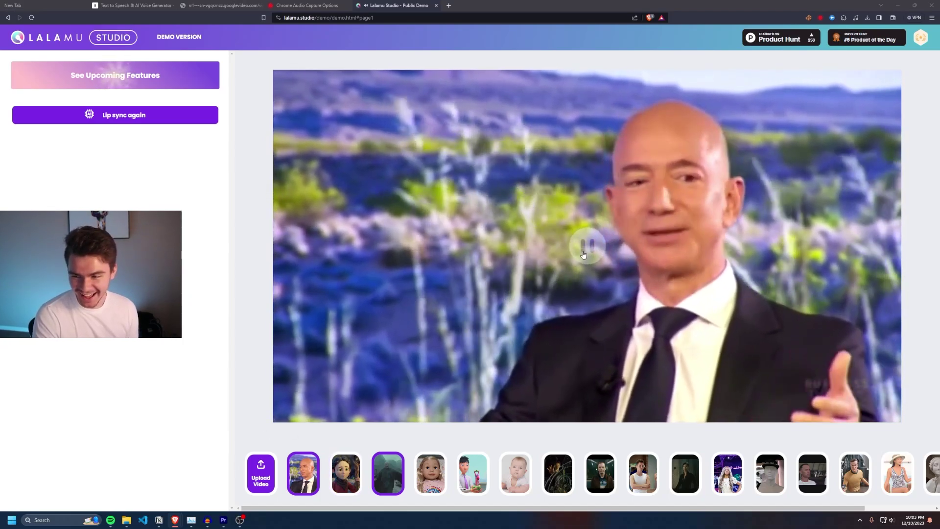
pyautogui.click(583, 254)
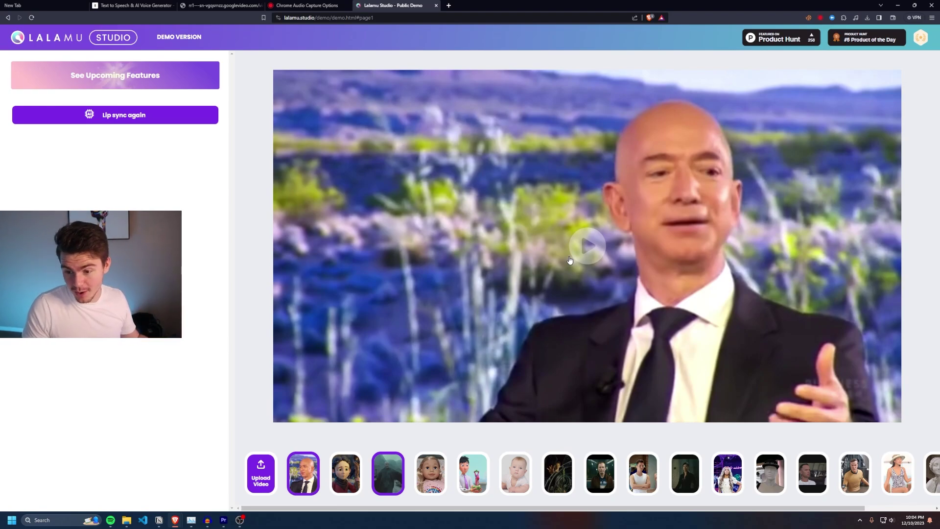
# - Open the generated lip-sync video on its own and save it to Downloads as jeffbezosdeepfake
pyautogui.rightClick(595, 173)
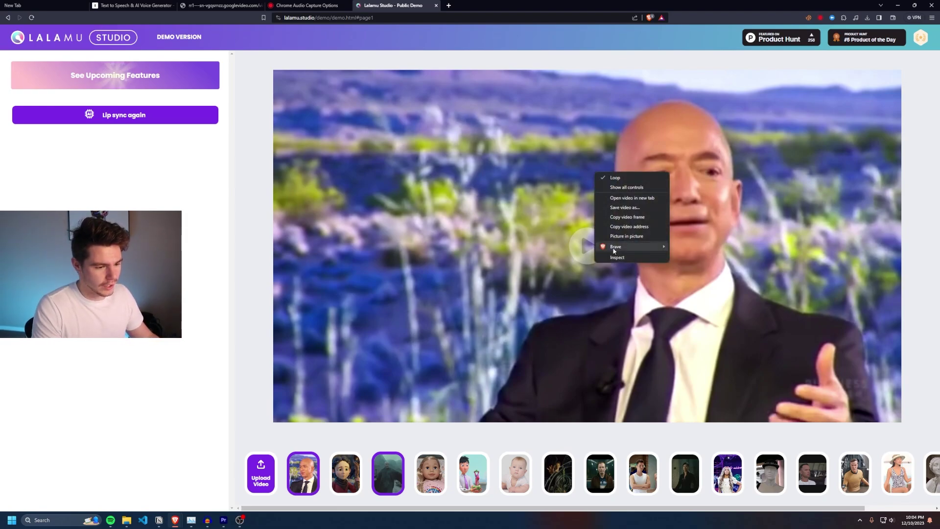
pyautogui.click(631, 198)
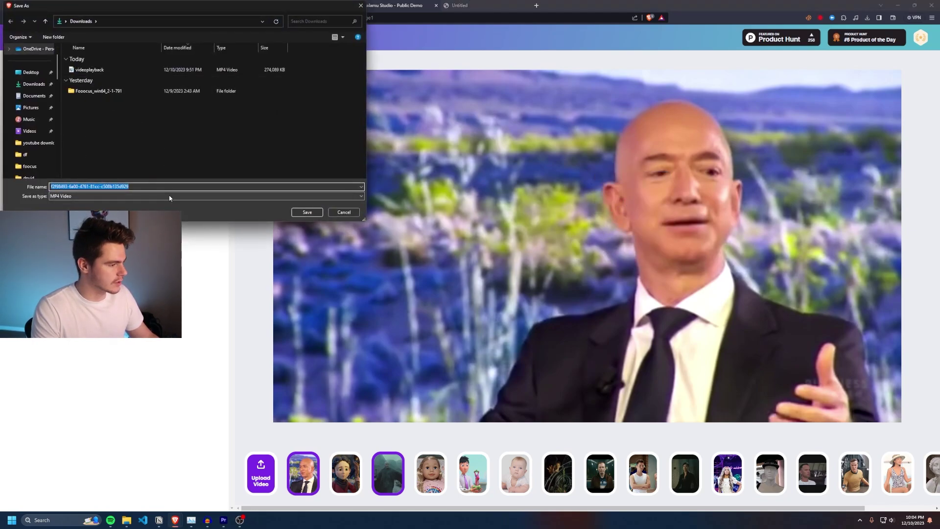
pyautogui.press('Return')
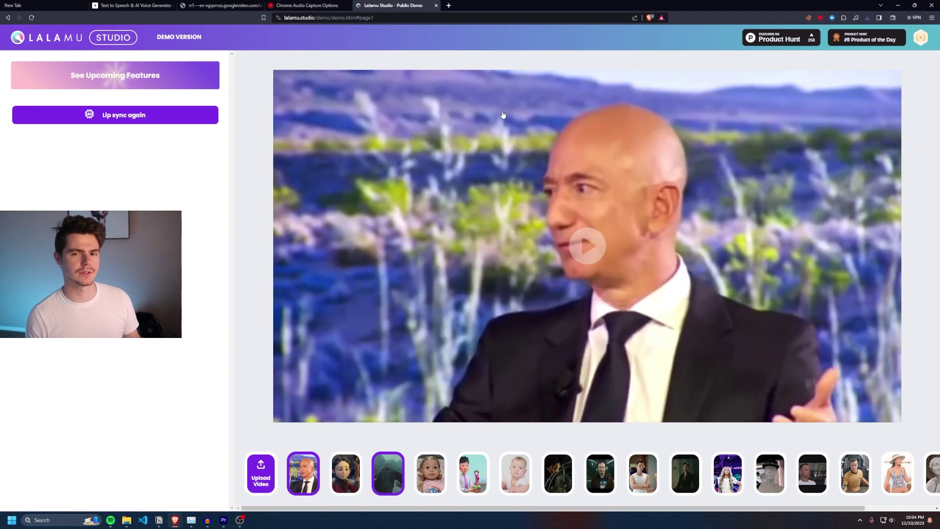
# - Open TensorPix in the browser and upload jeffbezosdeepfake from Downloads to the Video Enhancer
pyautogui.click(449, 6)
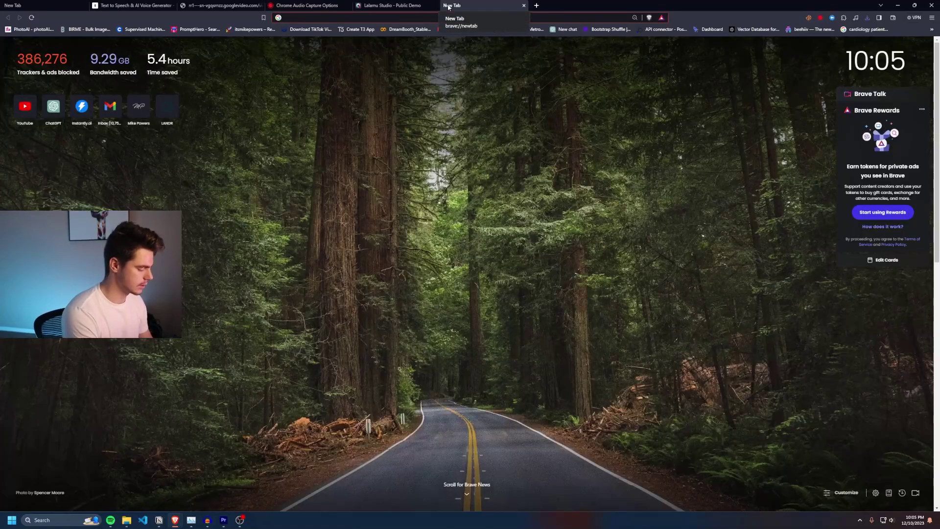
pyautogui.hotkey('ctrl', 'shift', 't')
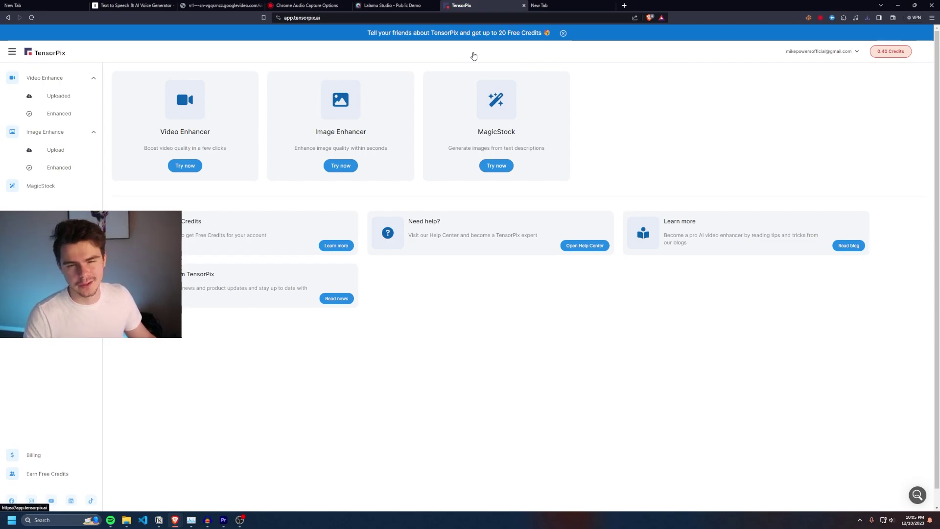
pyautogui.click(196, 165)
pyautogui.click(350, 146)
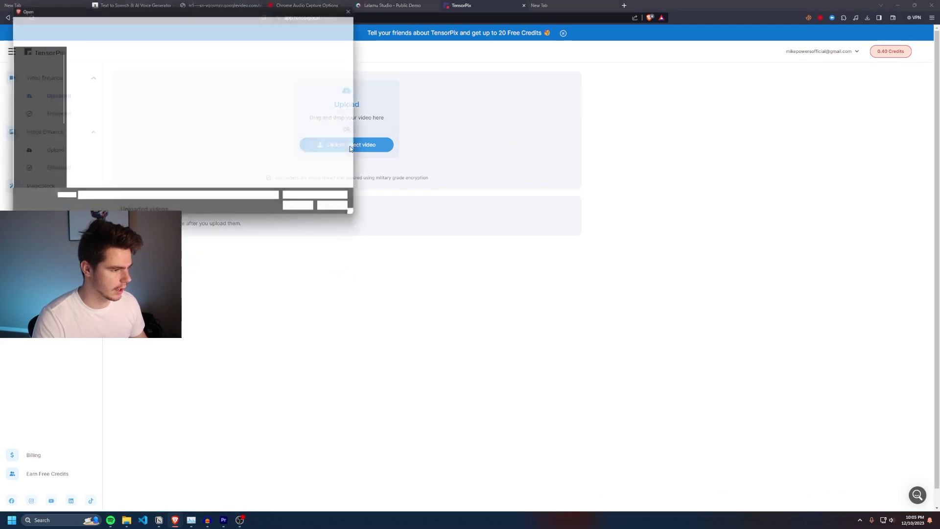
pyautogui.click(34, 84)
pyautogui.doubleClick(98, 69)
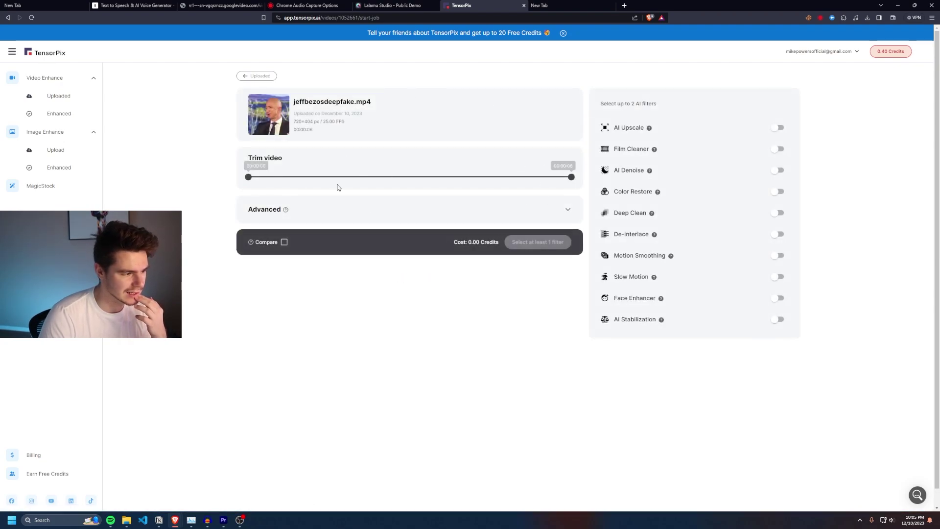
# - Enhance the uploaded video with the AI Upscale filter 400% Upscale v2 and the AI Denoise filter Noise Reduction v3
pyautogui.click(777, 128)
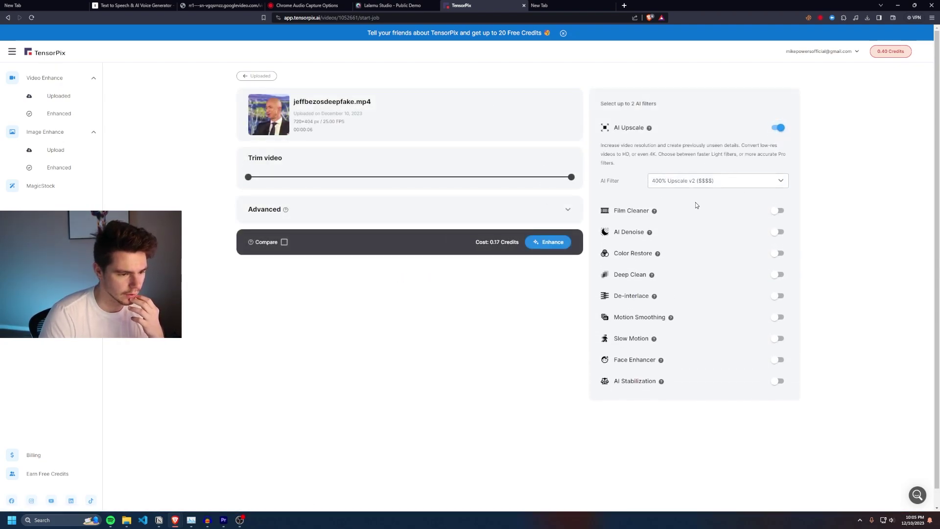
pyautogui.click(778, 232)
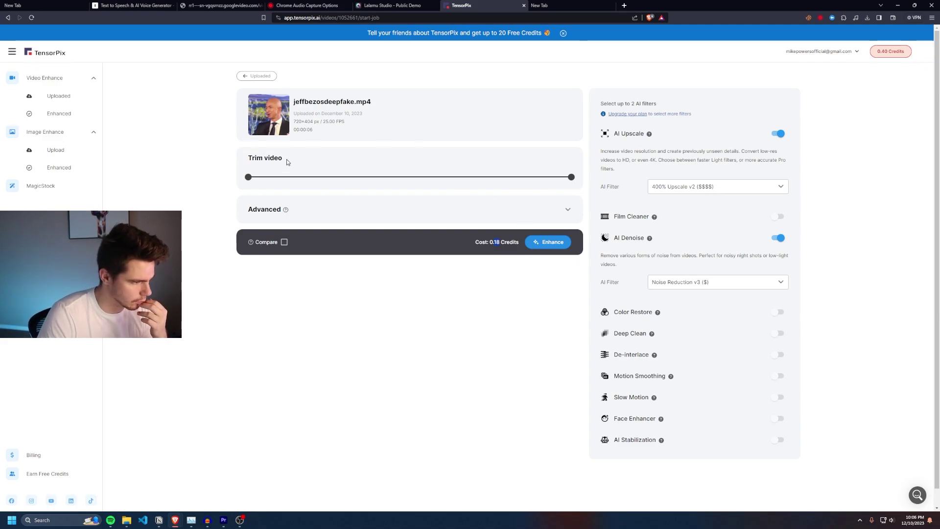
pyautogui.click(548, 242)
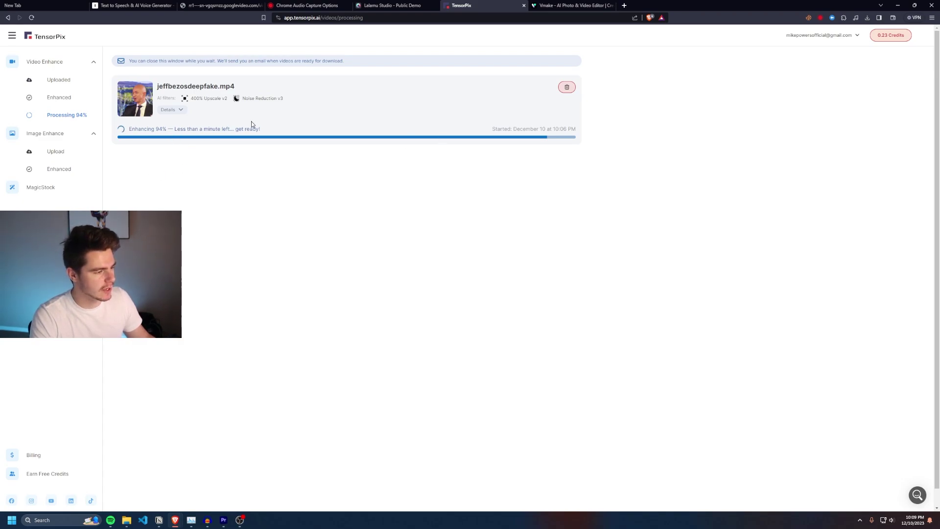
# - Preview the enhanced jeffbezosdeepfake video and download it to Downloads as TensorPix - jeffbezosdeepfake
pyautogui.click(531, 137)
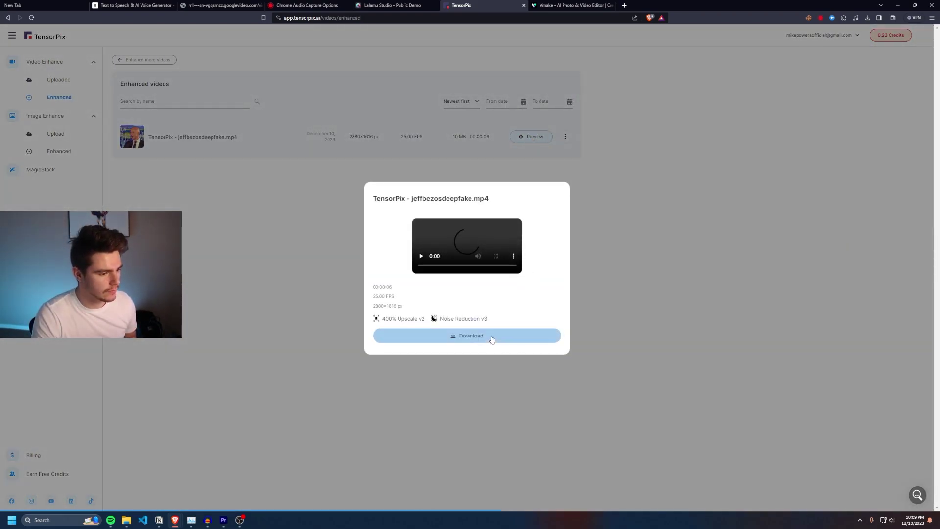
pyautogui.click(491, 338)
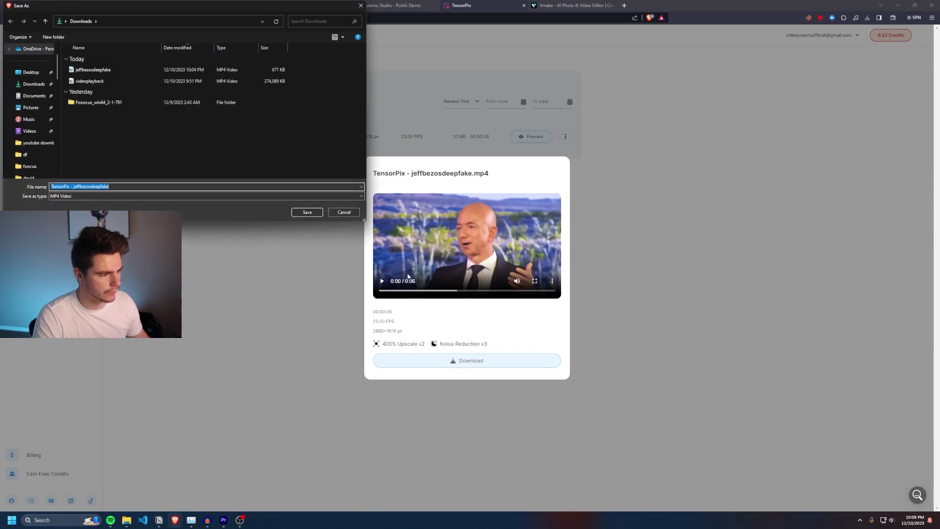
pyautogui.click(294, 209)
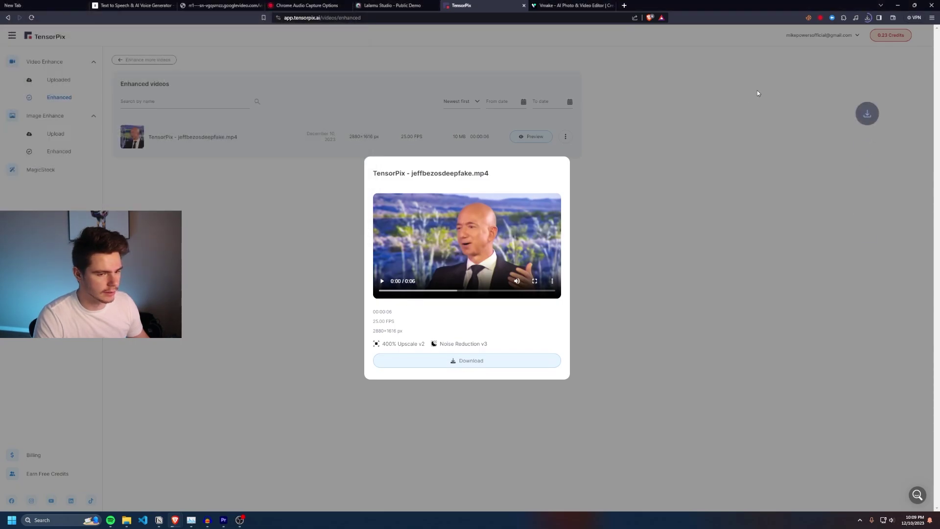
# - Watch the downloaded enhanced video in the media player and close the player
pyautogui.click(867, 20)
pyautogui.click(841, 48)
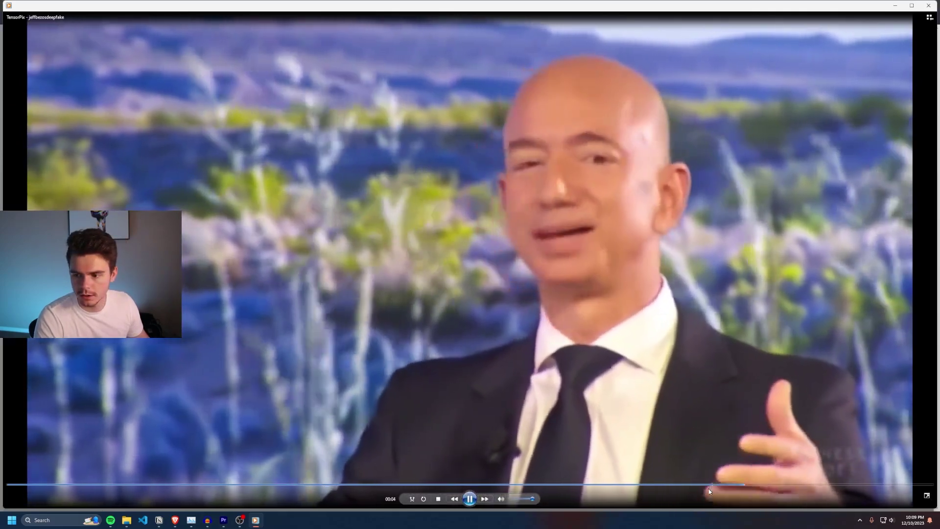
pyautogui.moveTo(518, 8); pyautogui.dragTo(518, 90)
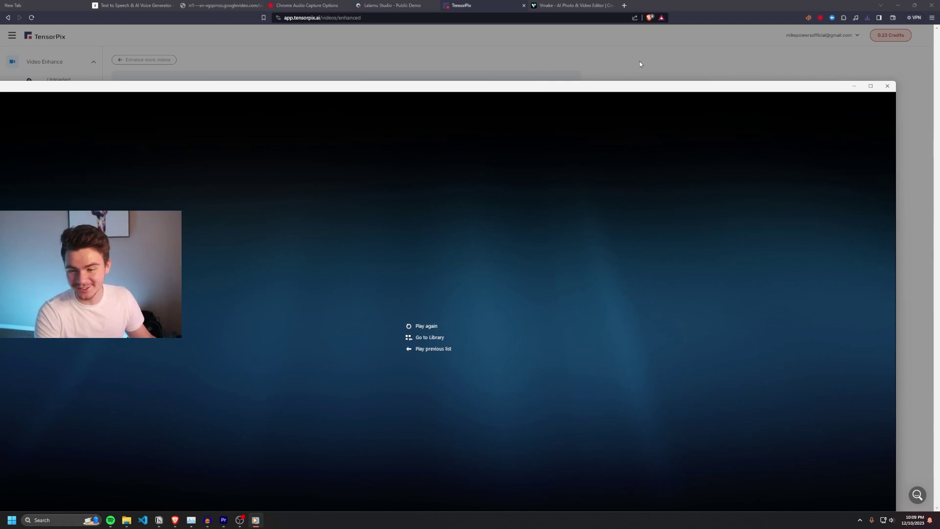
pyautogui.click(886, 87)
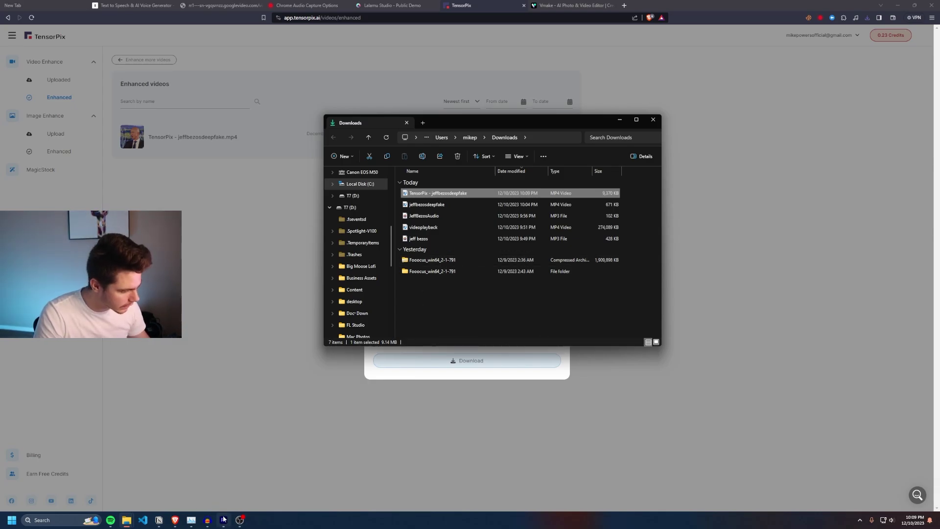
# - In Premiere Pro, place TensorPix - jeffbezosdeepfake on the timeline, removing the old videoplayback clip and the gap before the new one
pyautogui.moveTo(223, 520); pyautogui.dragTo(525, 416)
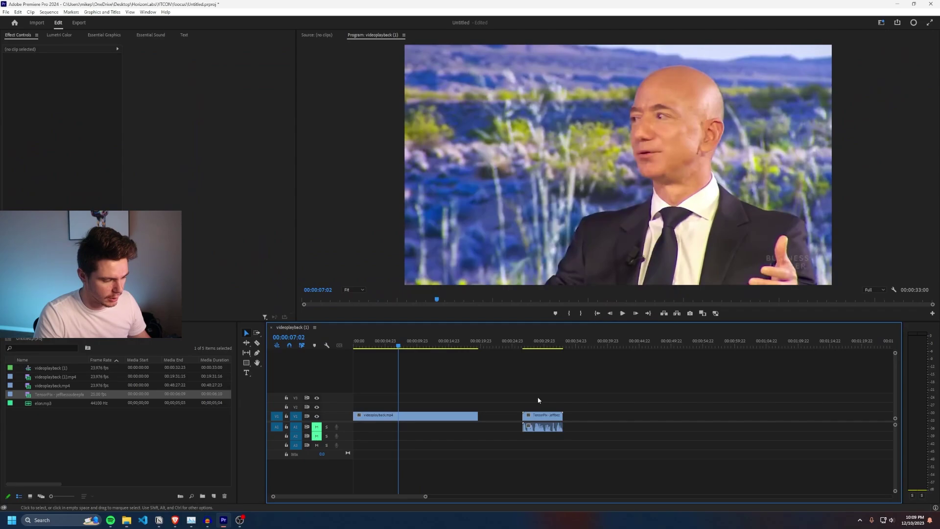
pyautogui.press('Delete')
pyautogui.click(456, 424)
pyautogui.press('Delete')
pyautogui.press('=')
# - Play the enhanced clip on the timeline and replay its last seconds to examine the mouth movement
pyautogui.press('space')
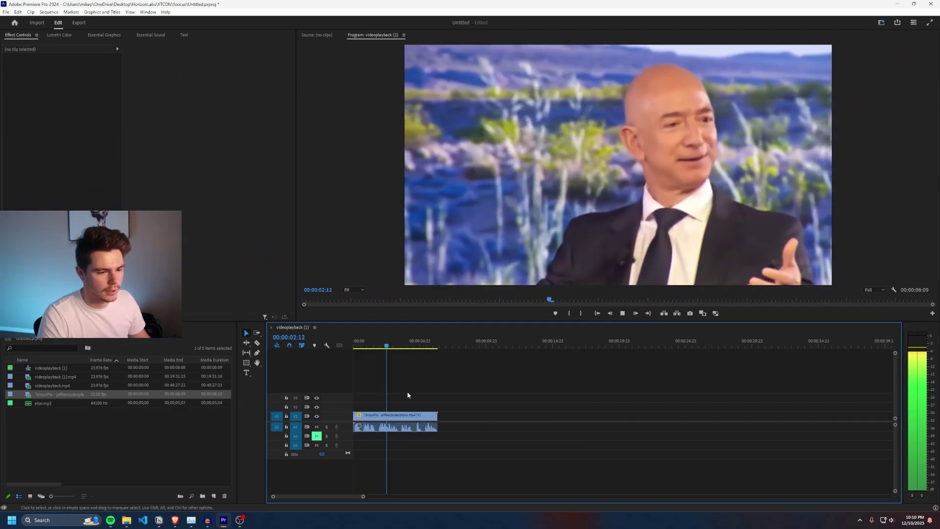
pyautogui.click(657, 168)
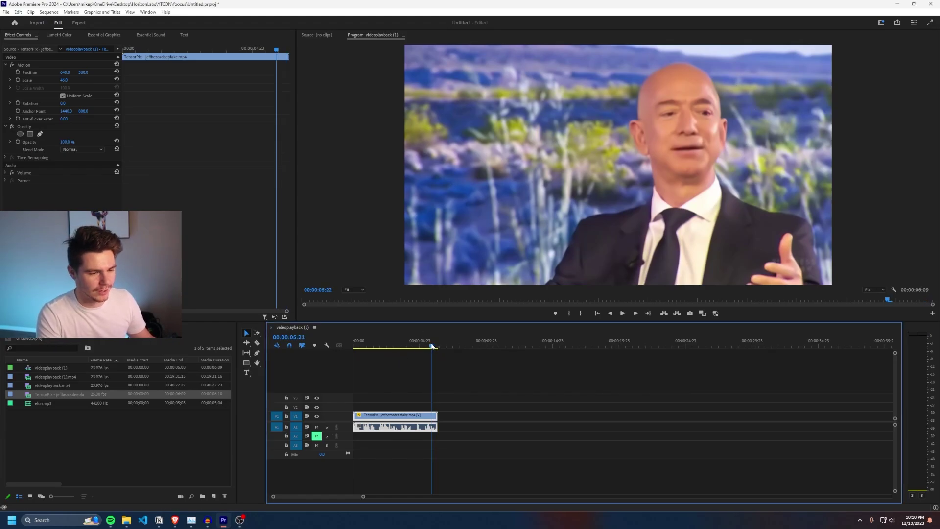
pyautogui.moveTo(433, 346); pyautogui.dragTo(409, 351)
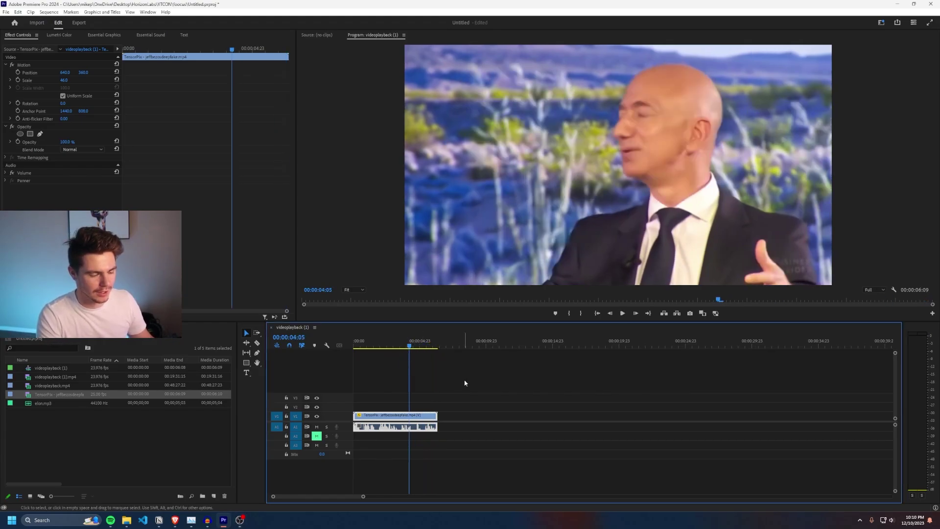
pyautogui.press('space')
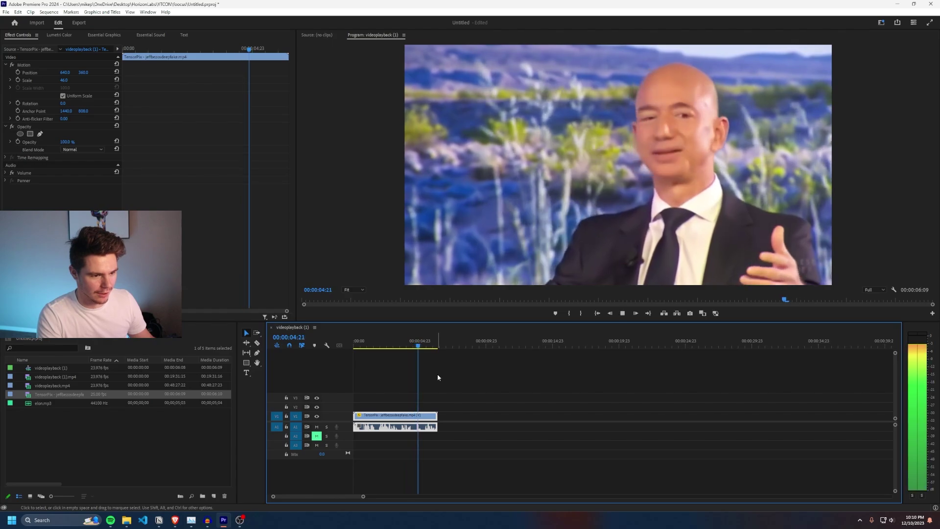
pyautogui.press('space')
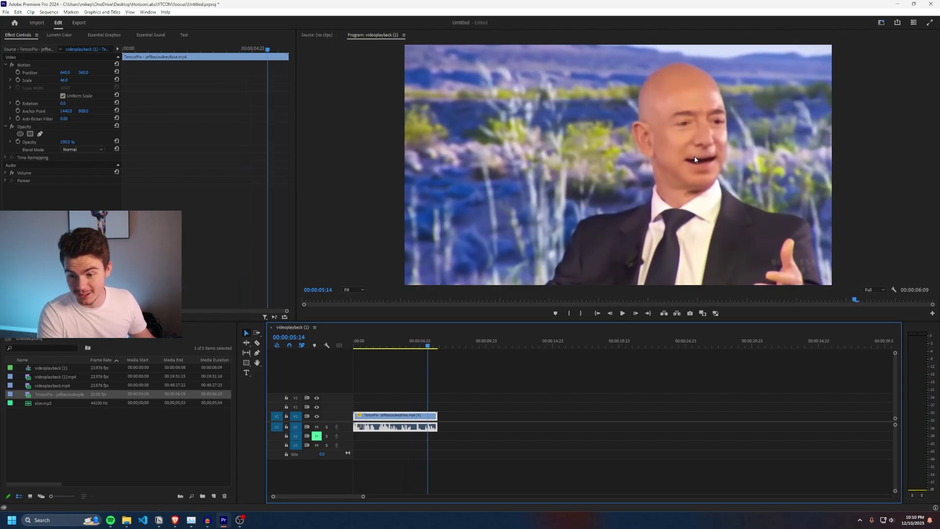